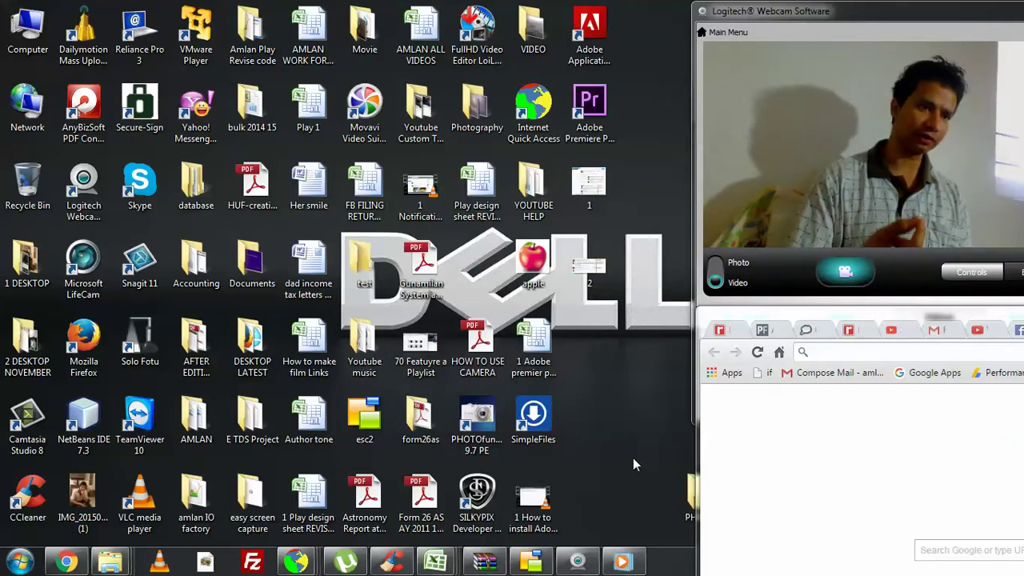
- Launch Premiere Pro and open the recent project Daal Bat aaloshedo from the Welcome screen
double_click(602, 116)
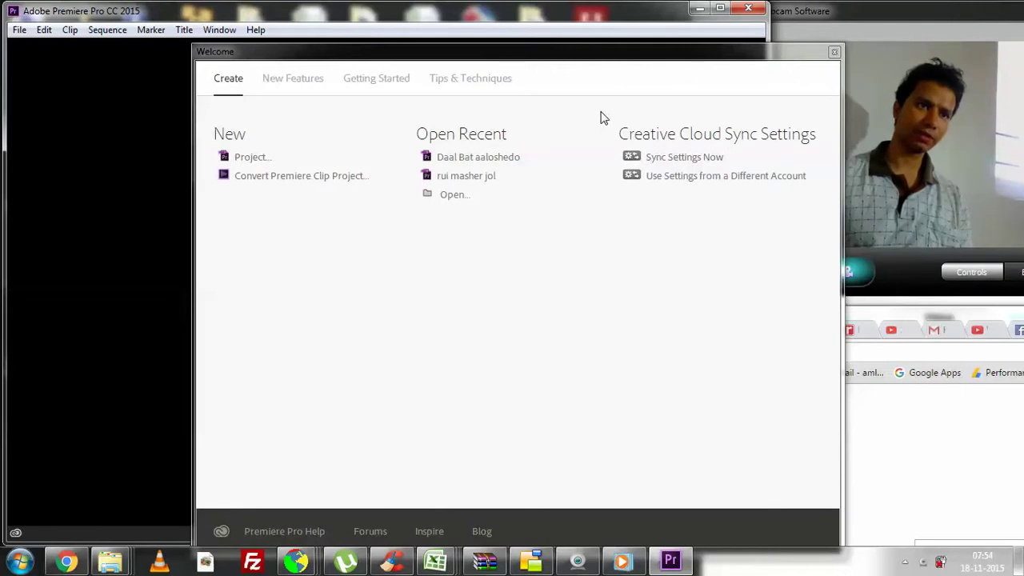
left_click(508, 158)
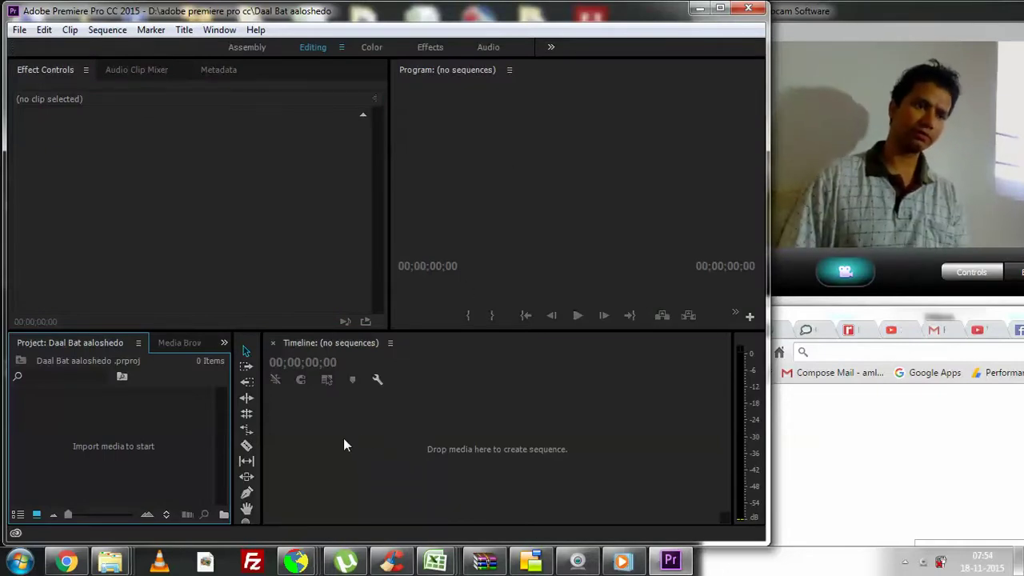
- Import DSCN0250.MOV, DSCN0252.MOV and DSCN0253.MOV into the Project panel
double_click(175, 435)
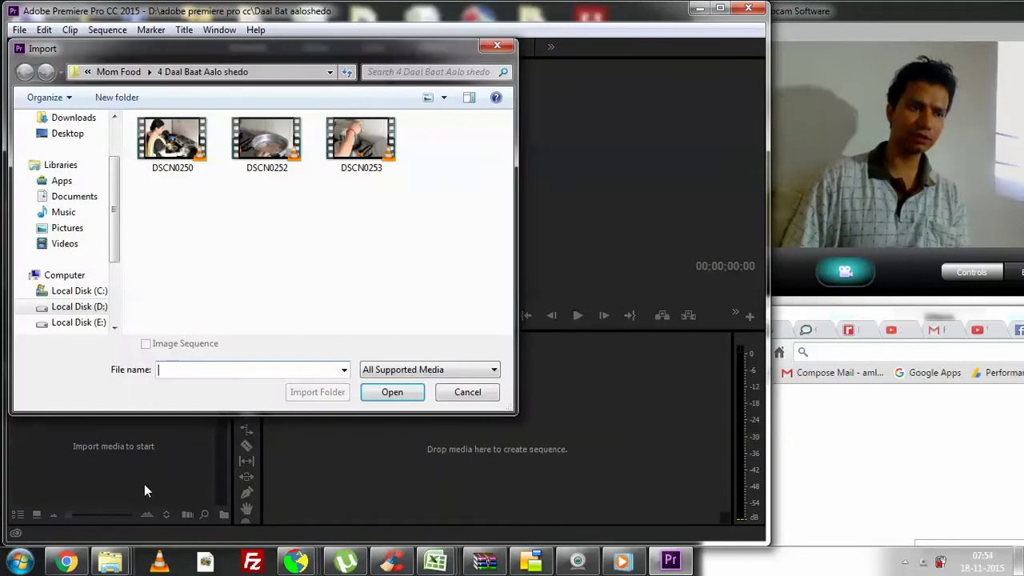
left_click_drag(156, 196, 436, 137)
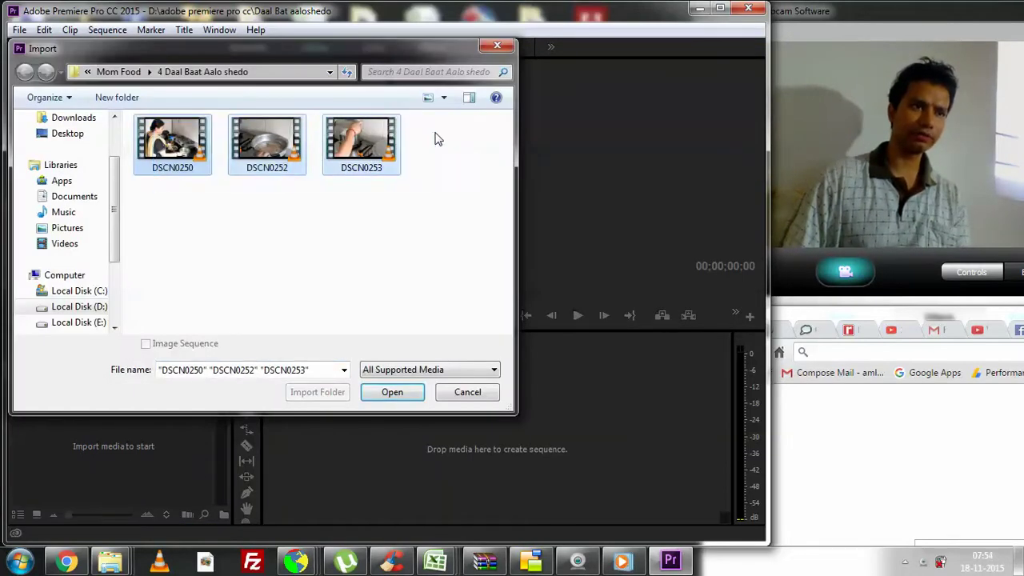
left_click(414, 392)
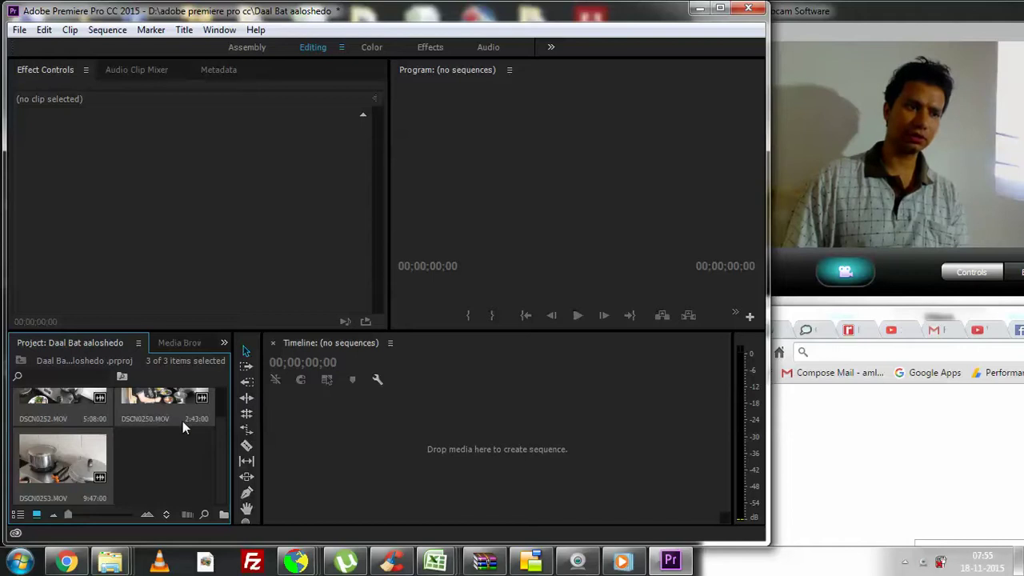
- Drag the clips onto the empty Timeline to create the DSCN0253 sequence with DSCN0252.MOV on V1
left_click_drag(56, 400, 93, 422)
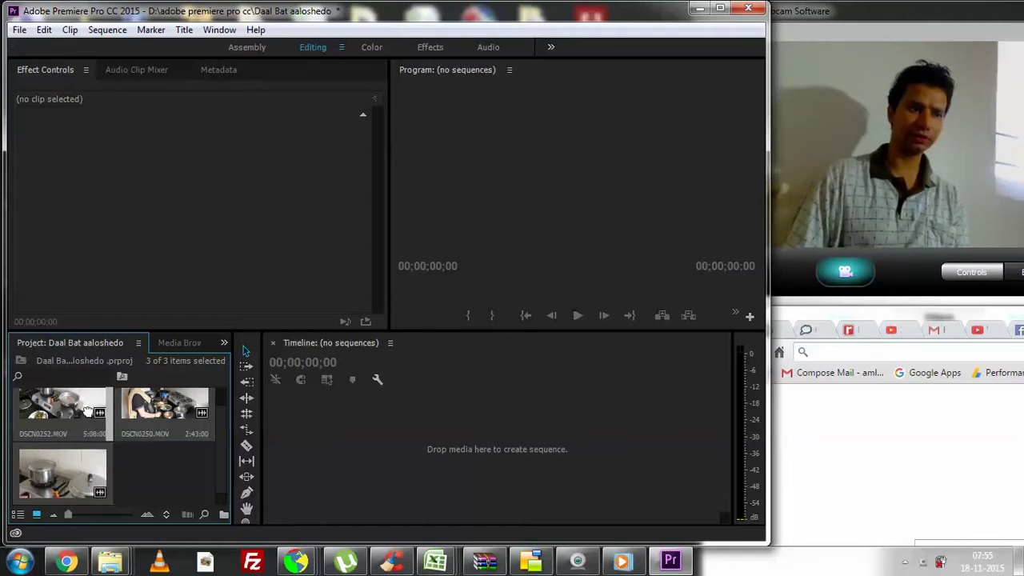
left_click_drag(172, 410, 329, 448)
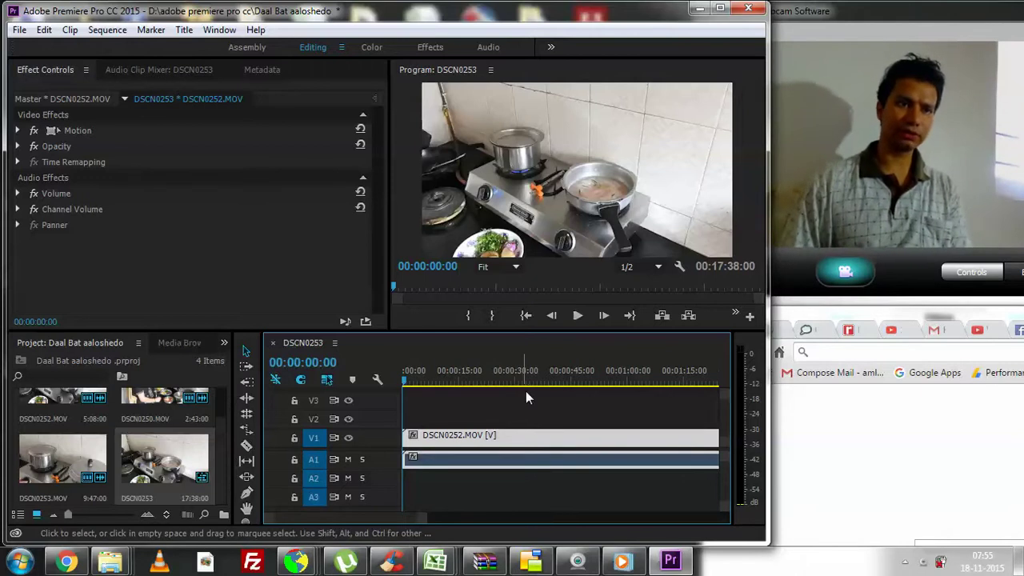
- Play the sequence, scrub to about 40 seconds, and stop at 00:00:41:04
left_click(577, 316)
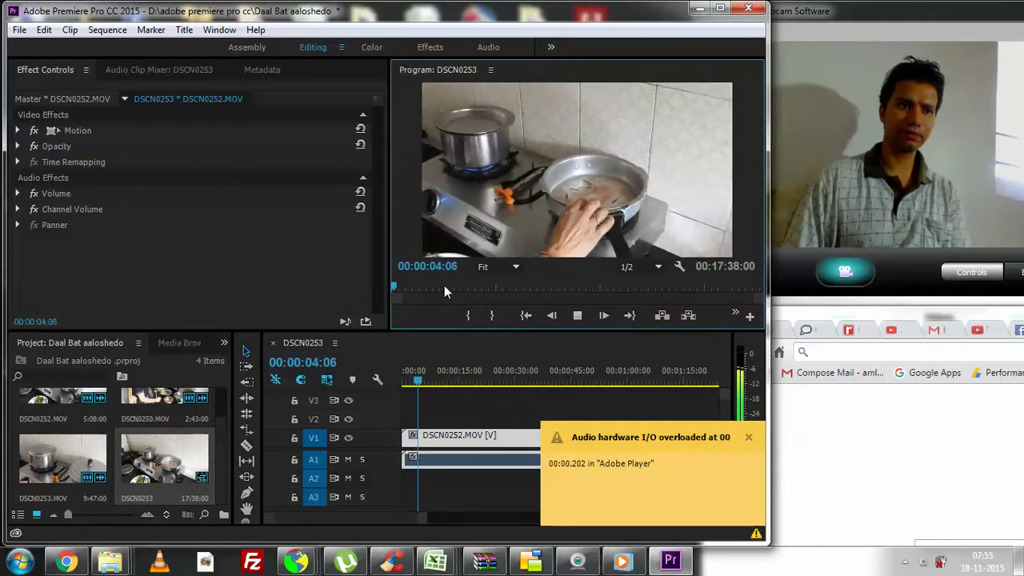
left_click_drag(420, 381, 552, 382)
left_click(578, 316)
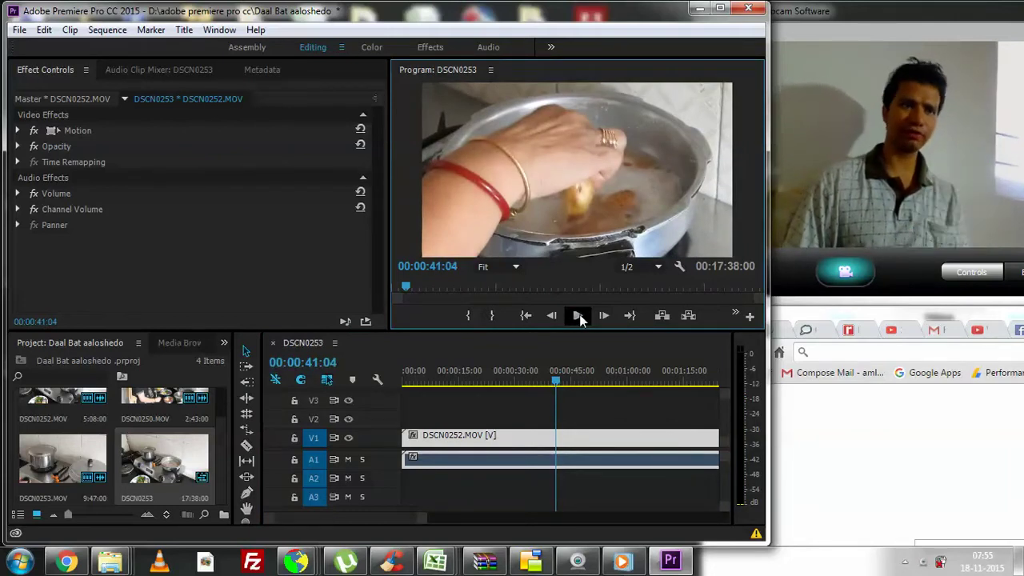
- Switch to the Color workspace and expand the Input LUT list in Lumetri Color's Basic Correction
left_click(372, 48)
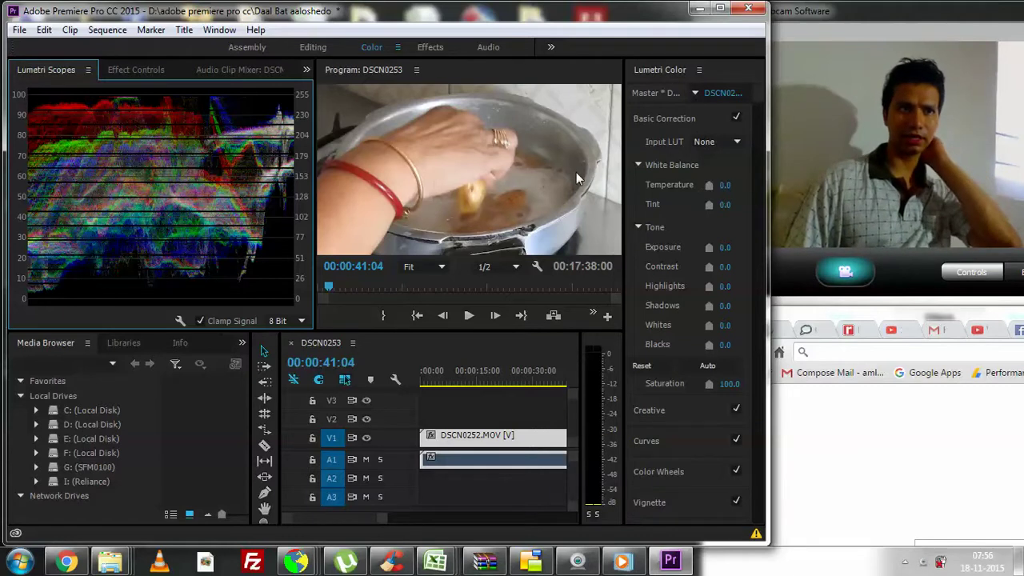
left_click(710, 146)
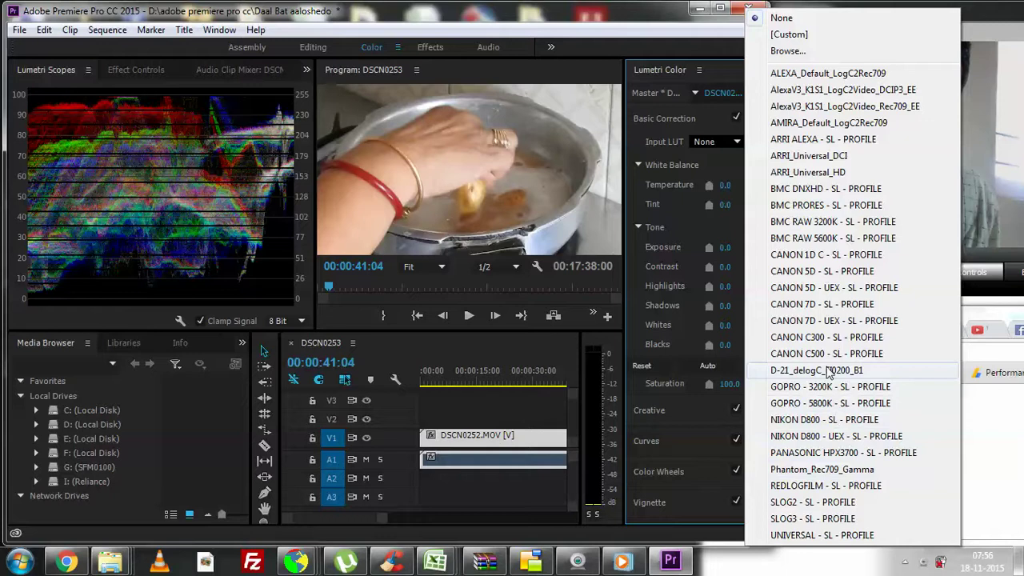
- Apply the BMC RAW 5600K - SL - PROFILE Input LUT to the clip
left_click(827, 238)
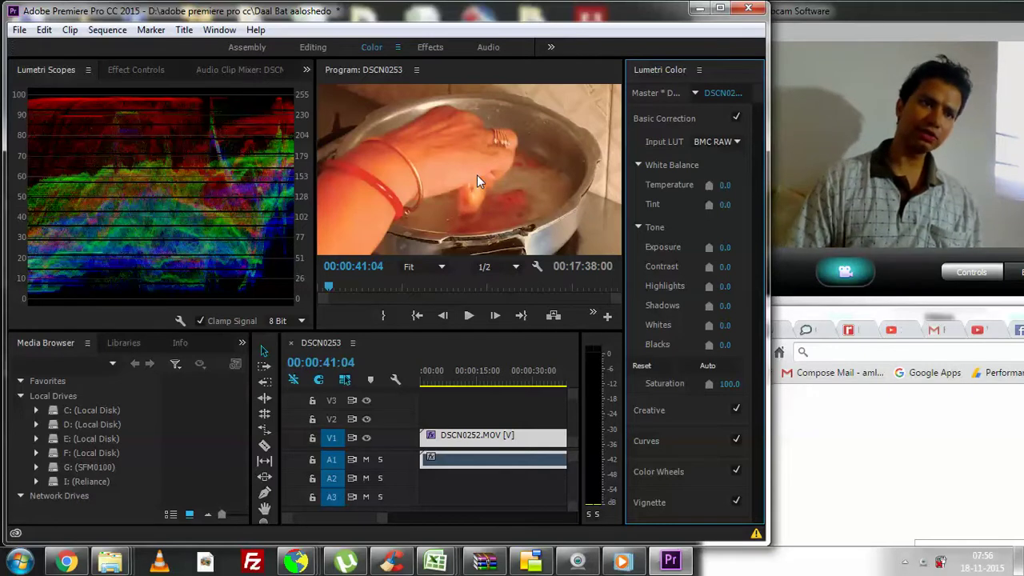
left_click(725, 141)
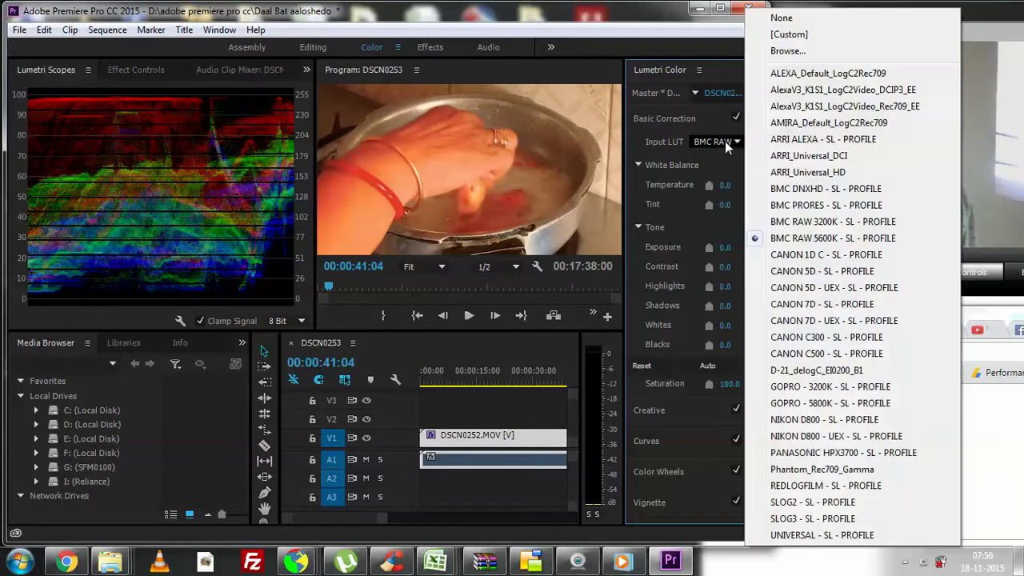
left_click(808, 237)
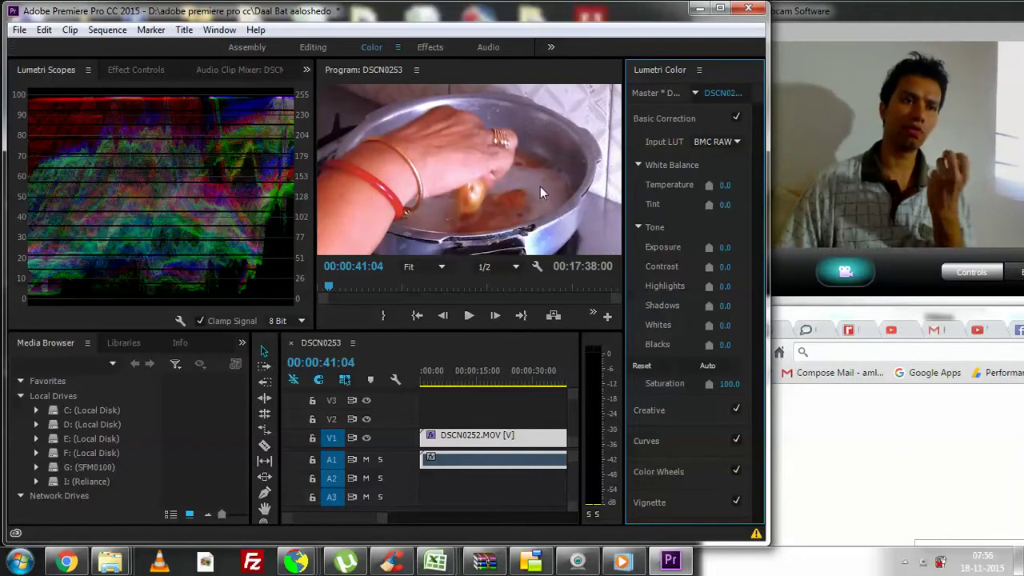
- Compare NIKON D800, ALEXA_Default_LogC2Rec709 and no LUT, then reapply BMC RAW 5600K
left_click(723, 141)
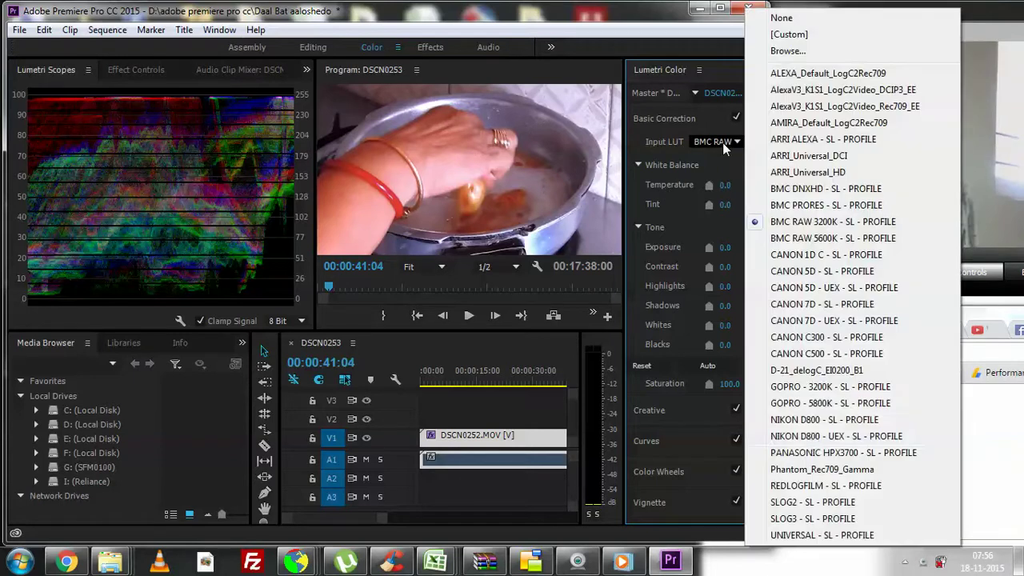
left_click(820, 421)
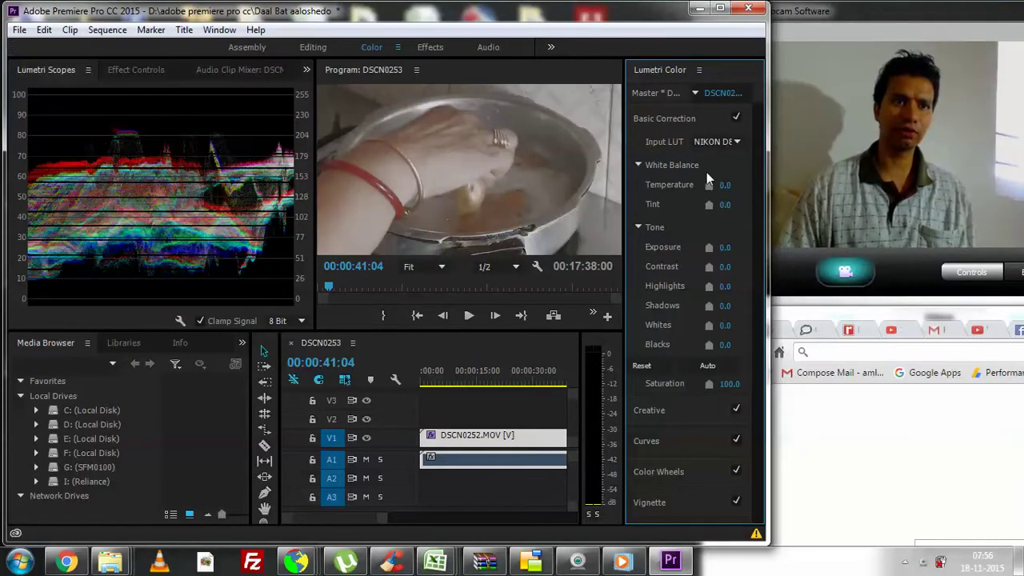
left_click(724, 144)
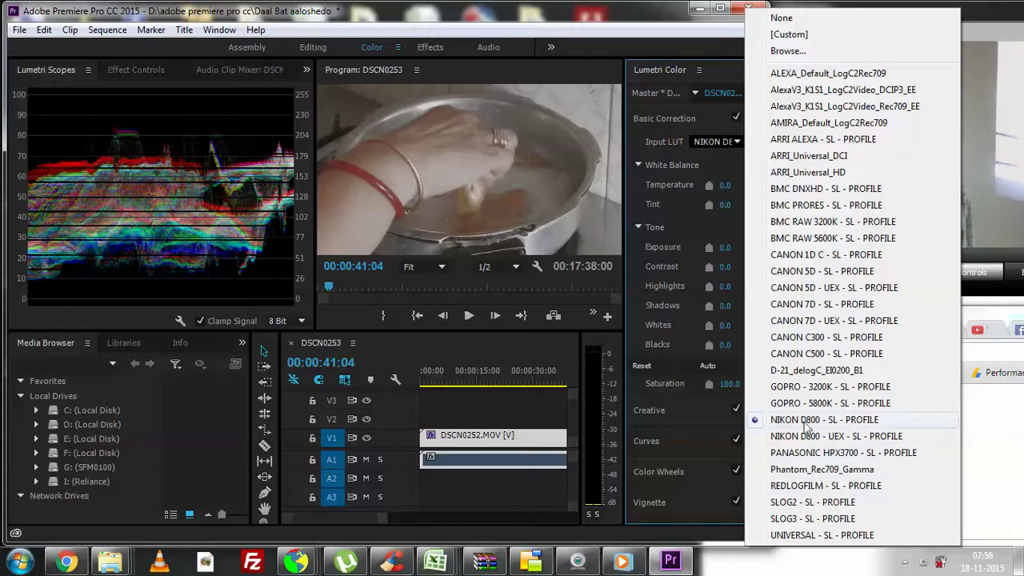
left_click(808, 73)
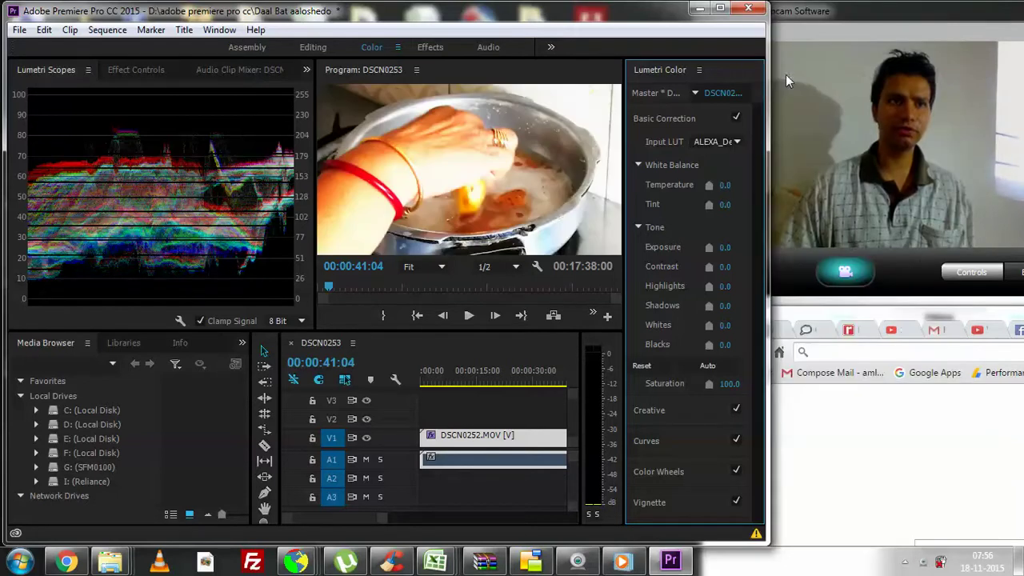
left_click(715, 142)
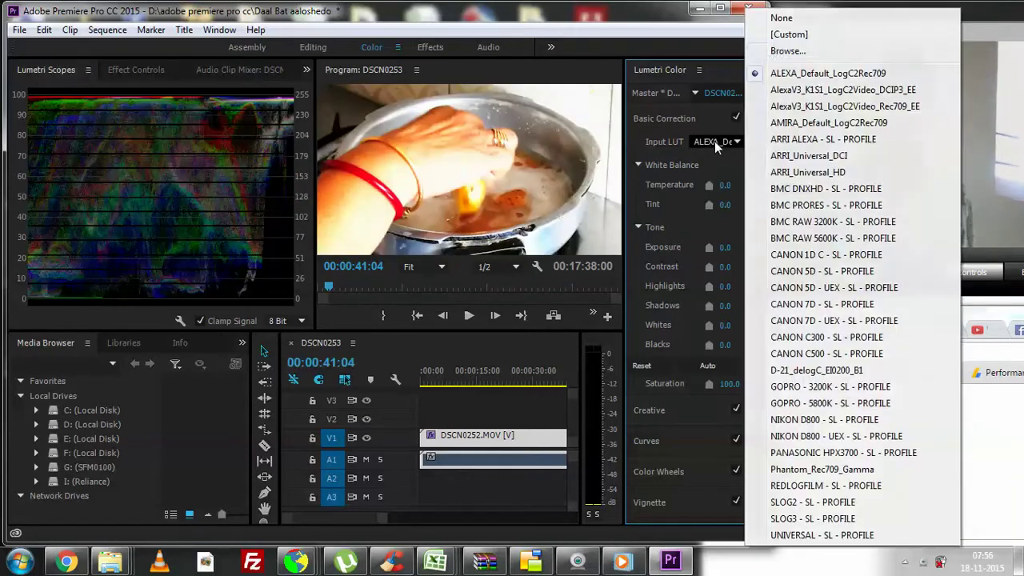
left_click(781, 18)
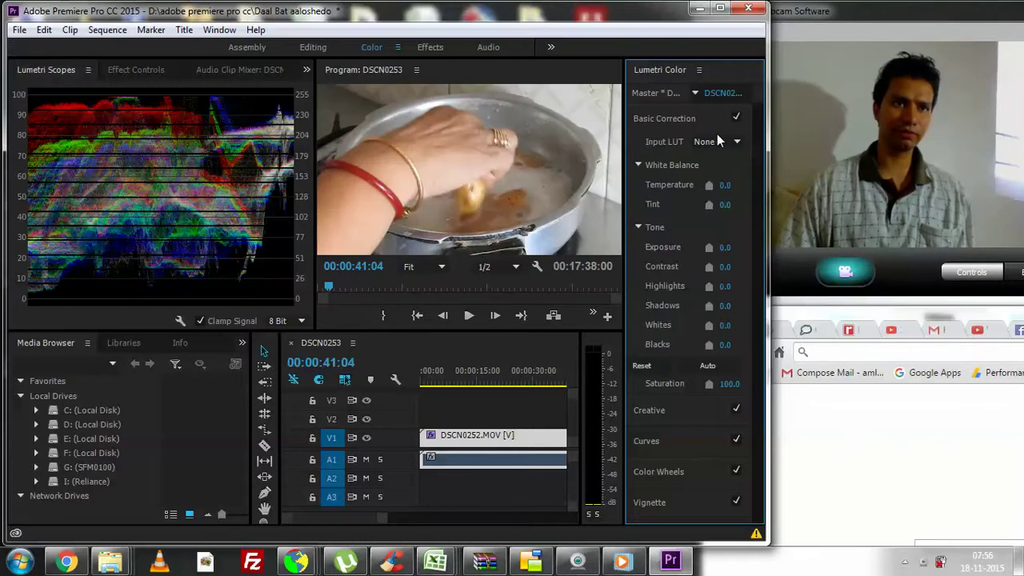
left_click(717, 141)
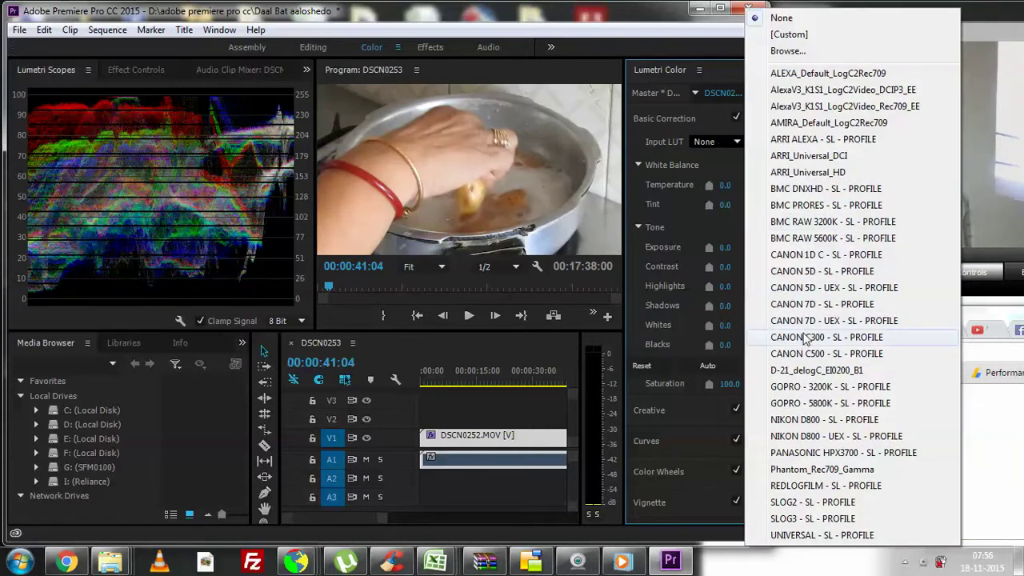
left_click(817, 237)
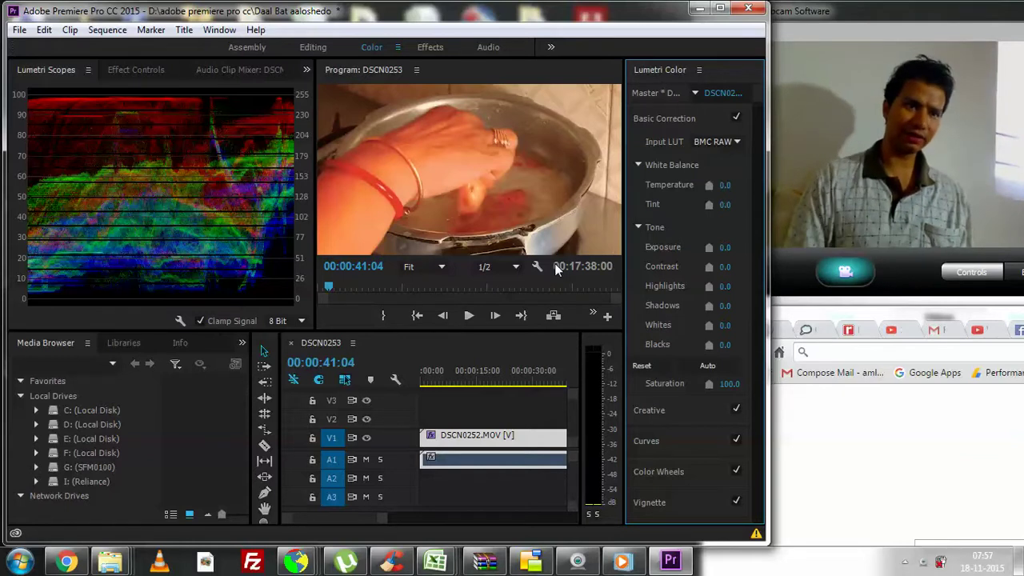
- Load DSCN0252.MOV in the Source monitor and step frames in Source and Program to compare
left_click(495, 445)
double_click(494, 446)
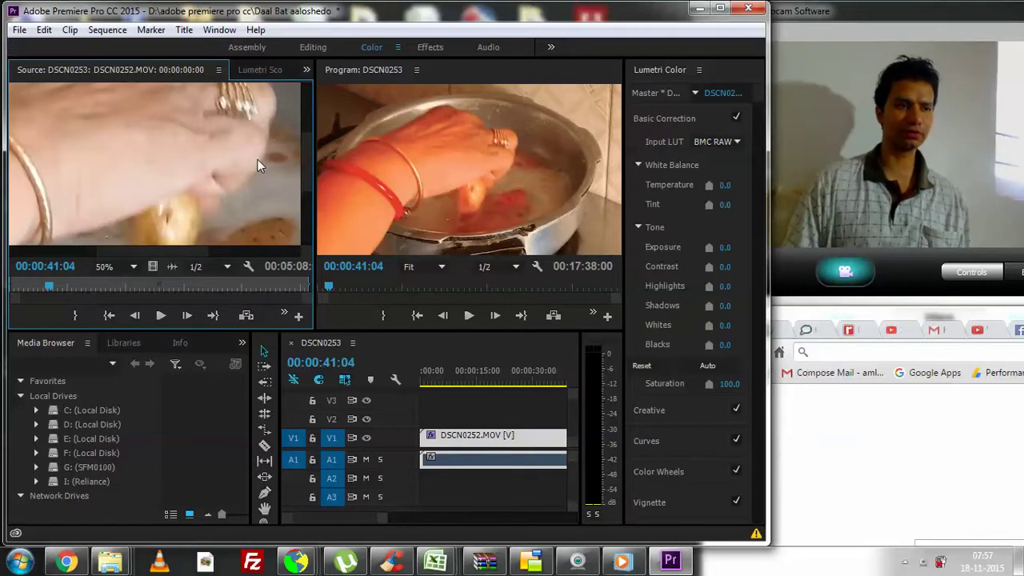
key("Left")
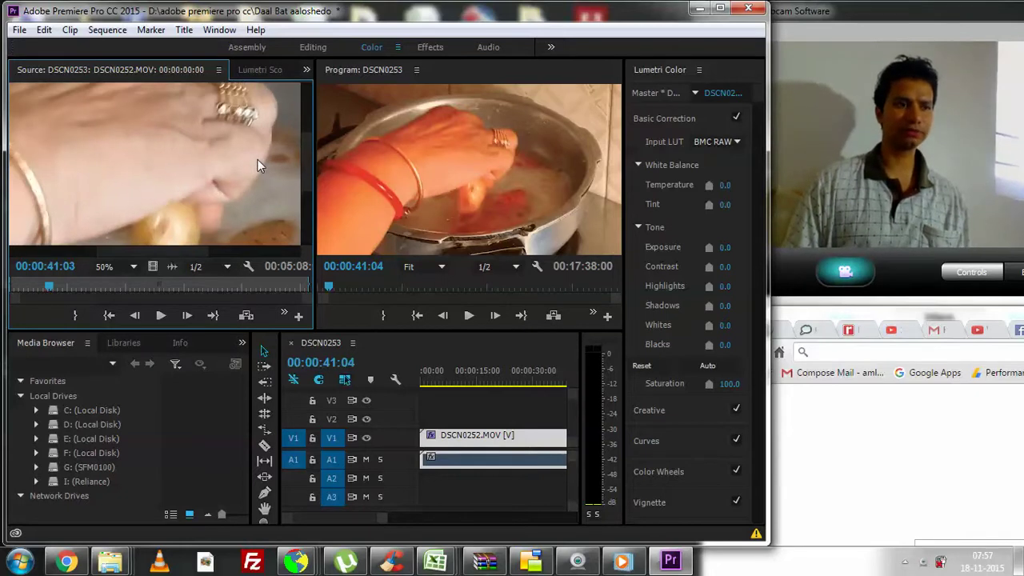
key("Left")
key("Left")
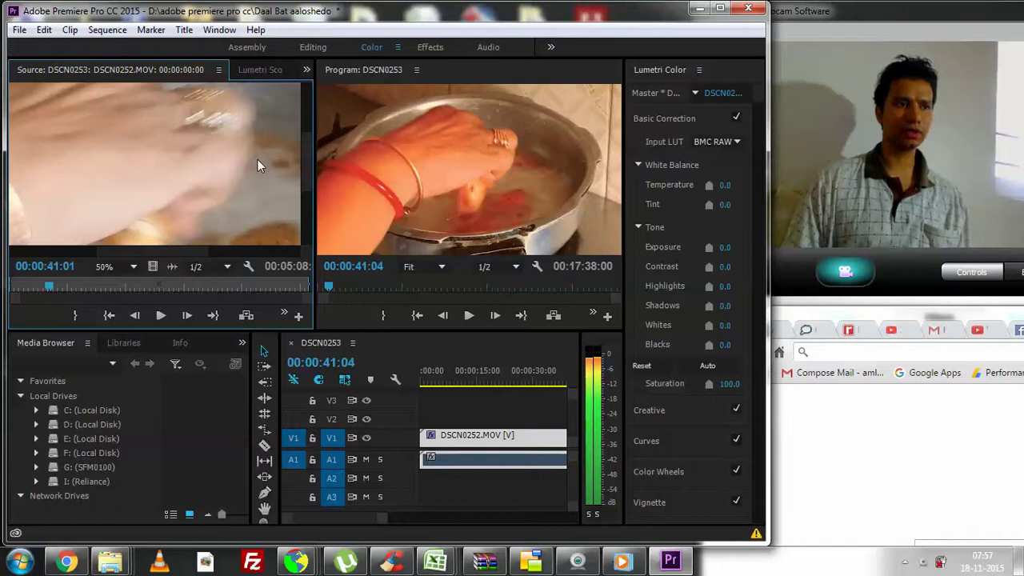
key("Right")
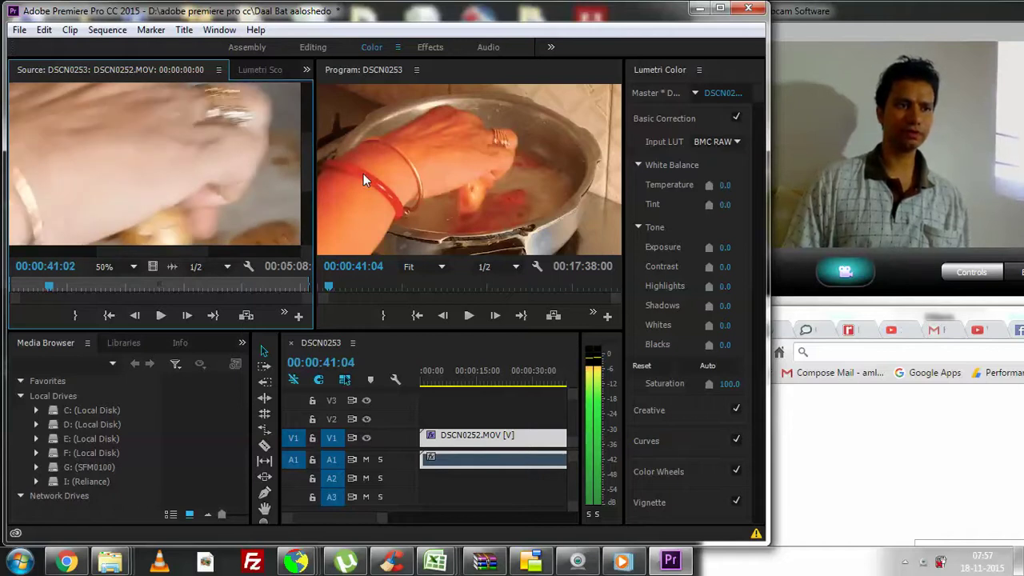
left_click(405, 185)
key("Right")
key("Right")
key("Right")
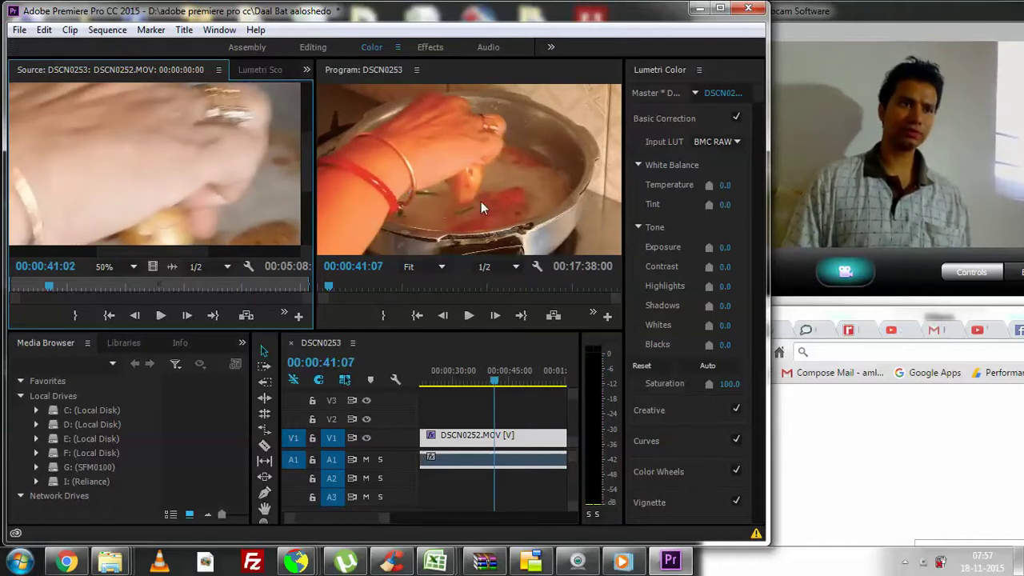